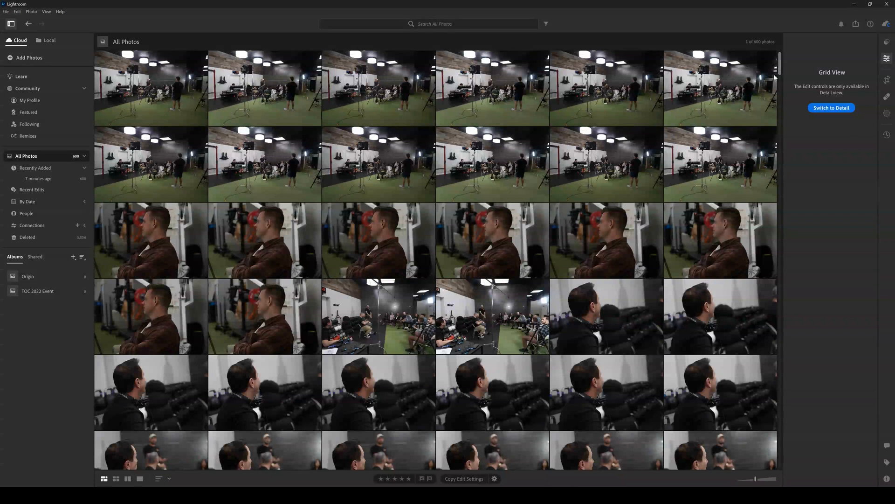
Step: Open the first gym photo in detail view and compare it with the next two shots
{"action": "double_click", "coordinate": [148, 101]}
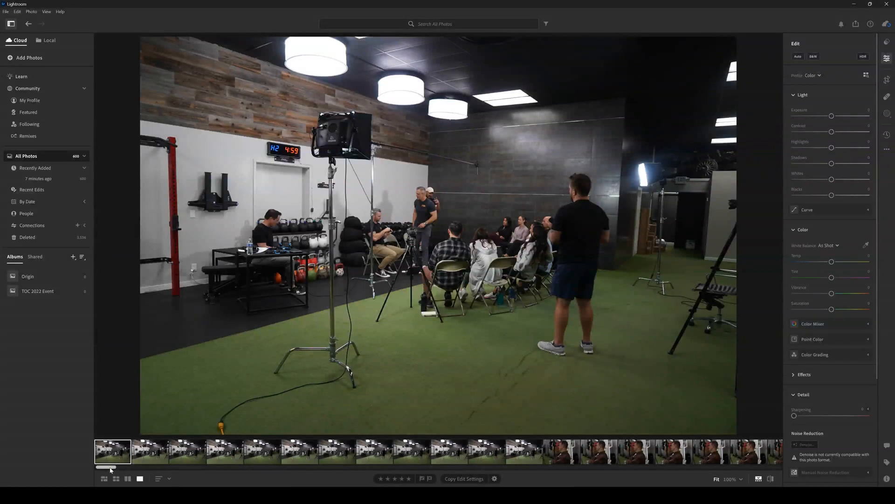
{"action": "mouse_move", "coordinate": [111, 469]}
{"action": "left_mouse_down"}
{"action": "mouse_move", "coordinate": [746, 468]}
{"action": "mouse_move", "coordinate": [802, 476]}
{"action": "mouse_move", "coordinate": [99, 479]}
{"action": "left_mouse_up"}
{"action": "key", "text": "Right"}
{"action": "key", "text": "Right"}
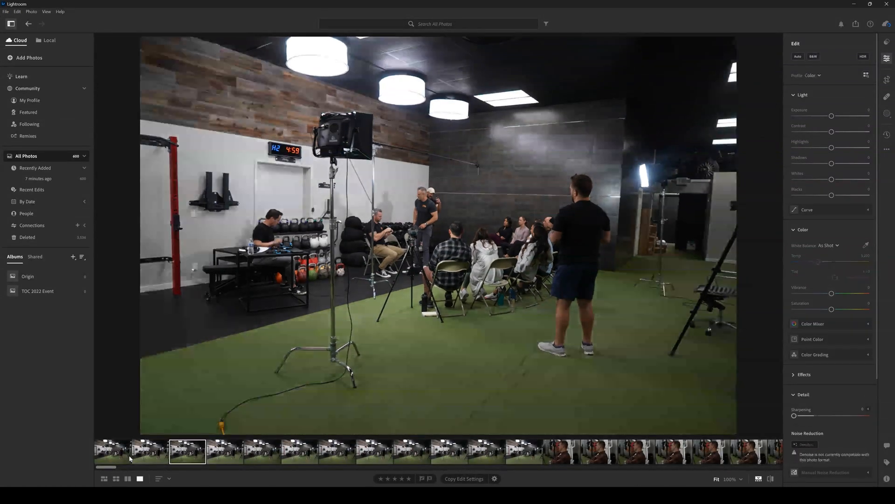
{"action": "key", "text": "Left"}
{"action": "key", "text": "Left"}
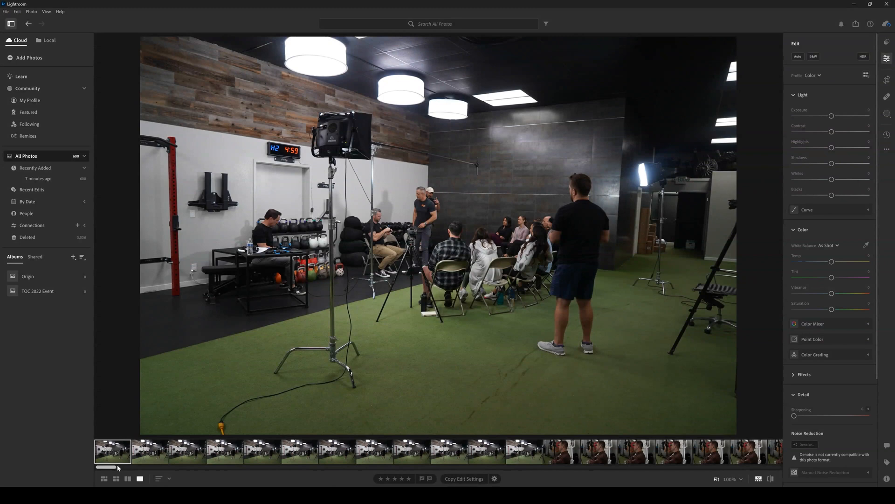
Step: Browse forward through the photos to the shot of the man seen from behind with audio-technica headphones around his neck
{"action": "key", "text": "Right"}
{"action": "key", "text": "Right"}
{"action": "key", "text": "Right"}
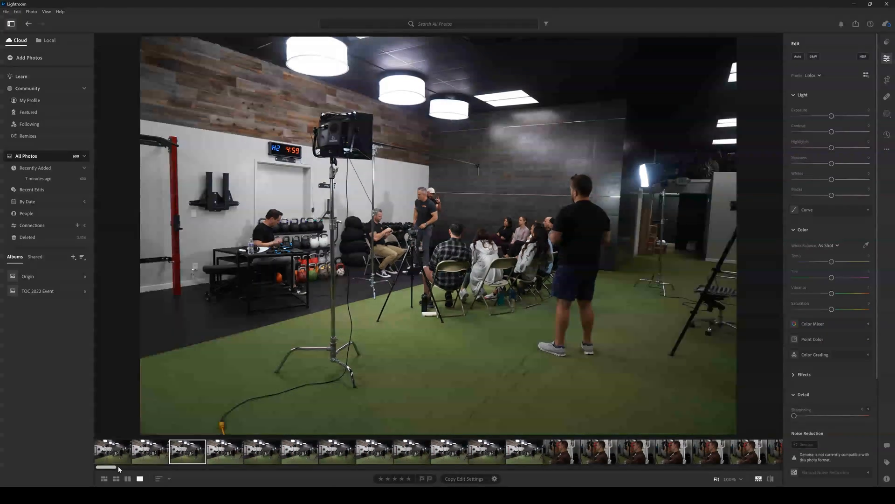
{"action": "key", "text": "Right"}
{"action": "key", "text": "Right"}
{"action": "key", "text": "Right"}
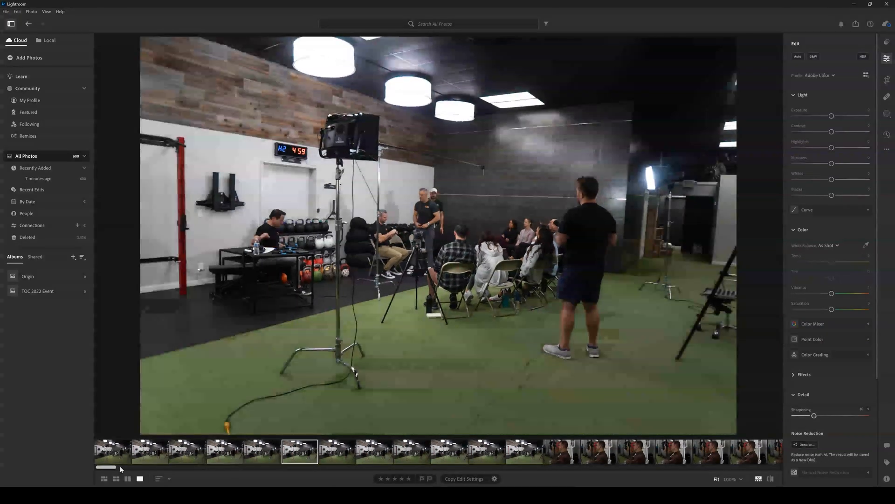
{"action": "key", "text": "Right"}
{"action": "key", "text": "Right"}
{"action": "key", "text": "Right"}
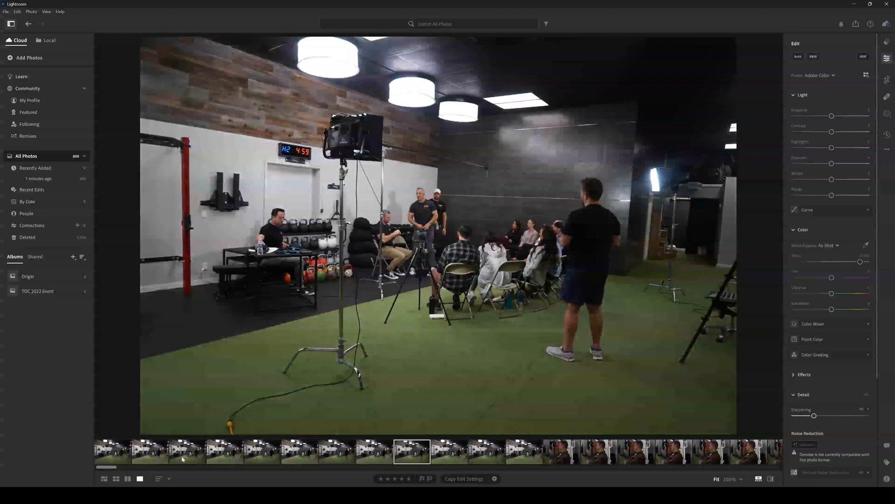
{"action": "key", "text": "Right"}
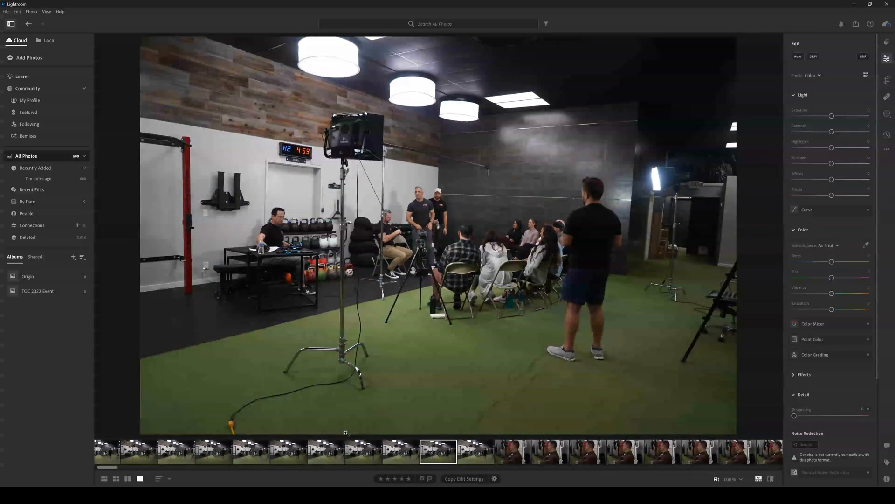
{"action": "key", "text": "Right"}
{"action": "key", "text": "Right"}
{"action": "key", "text": "Right"}
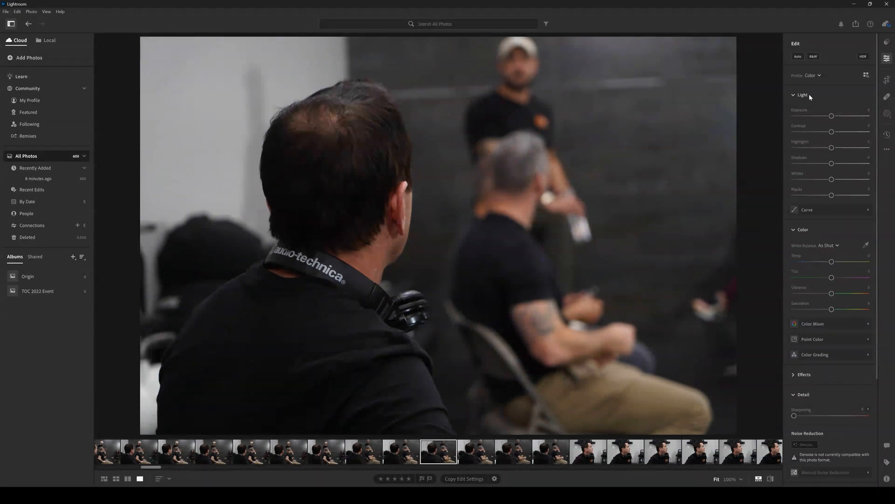
Step: Apply automatic adjustments to the photo and look through the remaining edit controls, including Effects
{"action": "left_click", "coordinate": [798, 57]}
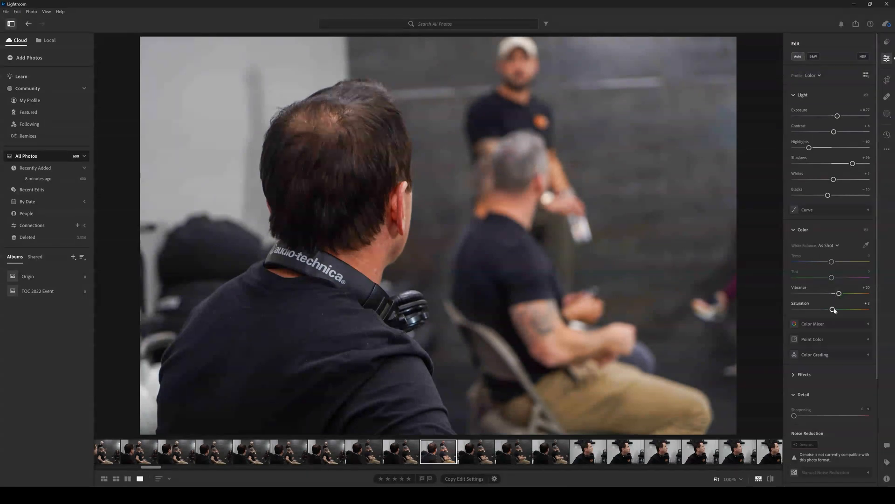
{"action": "scroll", "coordinate": [878, 291], "scroll_direction": "down", "scroll_amount": 1}
{"action": "scroll", "coordinate": [878, 292], "scroll_direction": "down", "scroll_amount": 5}
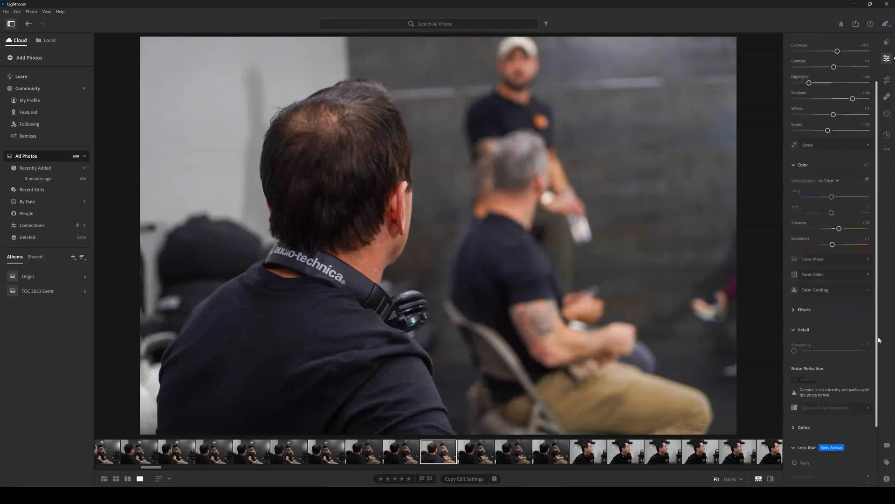
{"action": "left_click", "coordinate": [793, 261]}
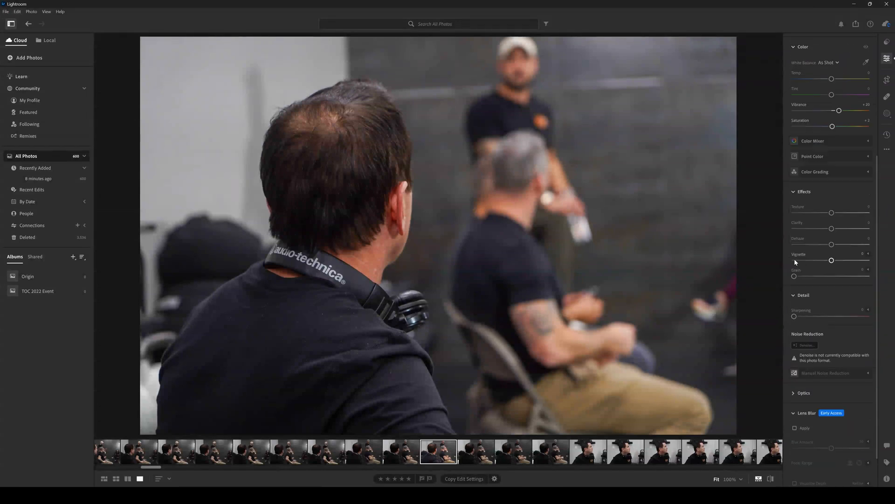
{"action": "left_click", "coordinate": [794, 191]}
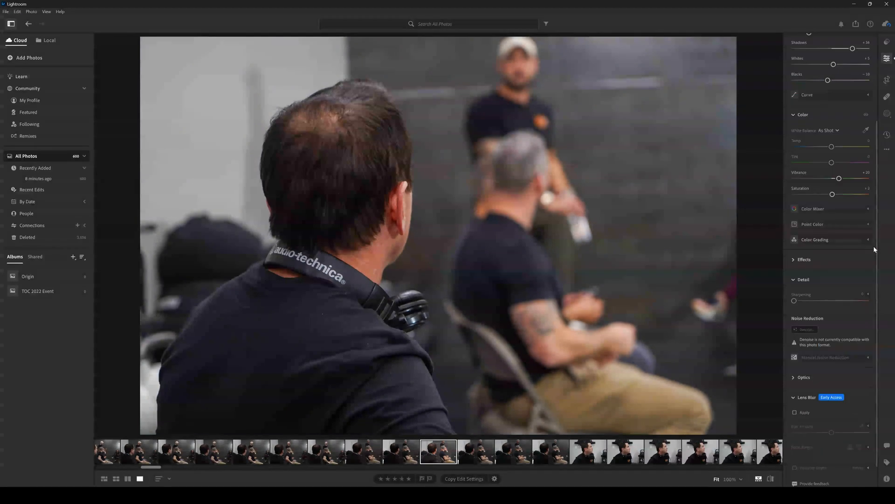
{"action": "scroll", "coordinate": [834, 192], "scroll_direction": "up", "scroll_amount": 5}
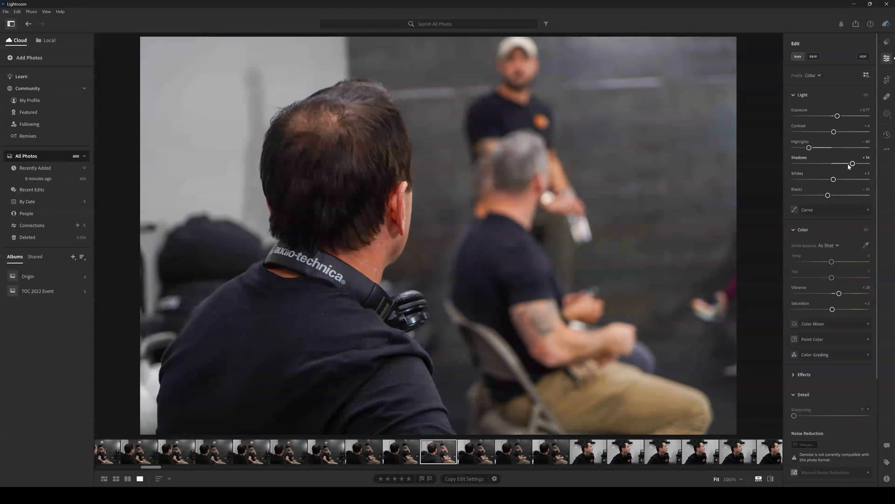
Step: Try reducing the shadows to +16, and restore the automatic adjustments
{"action": "mouse_move", "coordinate": [852, 165]}
{"action": "left_mouse_down"}
{"action": "mouse_move", "coordinate": [830, 168]}
{"action": "mouse_move", "coordinate": [838, 169]}
{"action": "left_mouse_up"}
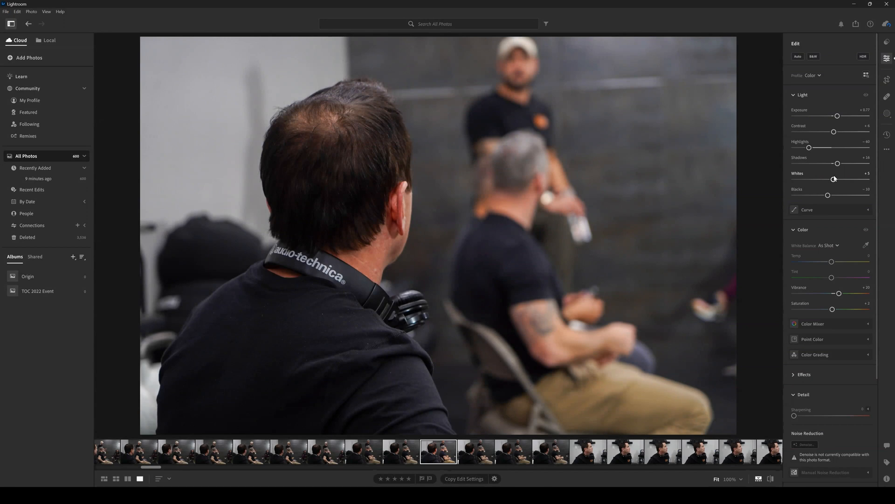
{"action": "left_click", "coordinate": [798, 56]}
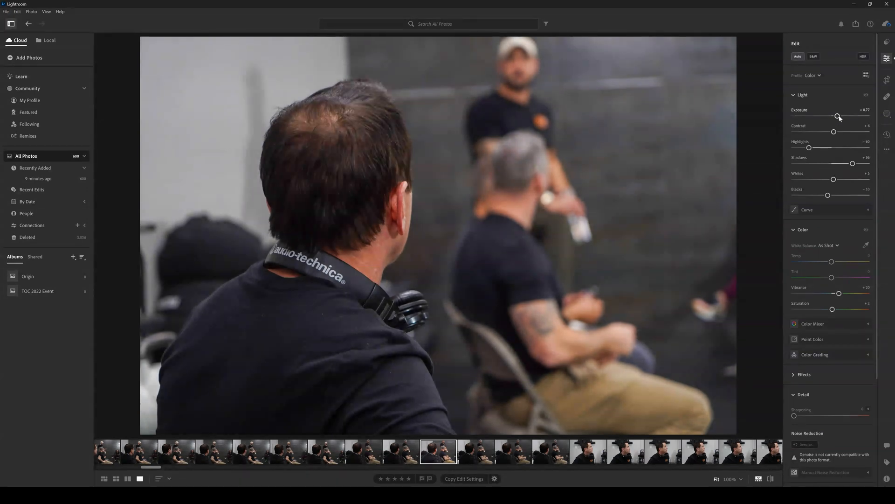
Step: Darken the photo to an exposure of -1.09 as a test, and set the exposure to +0.54
{"action": "left_click_drag", "start_coordinate": [838, 117], "coordinate": [823, 118]}
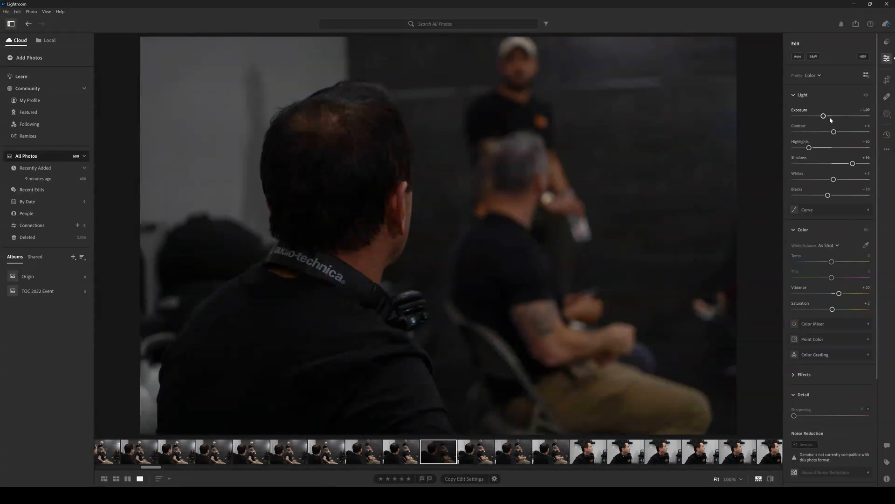
{"action": "left_click_drag", "start_coordinate": [825, 117], "coordinate": [837, 119]}
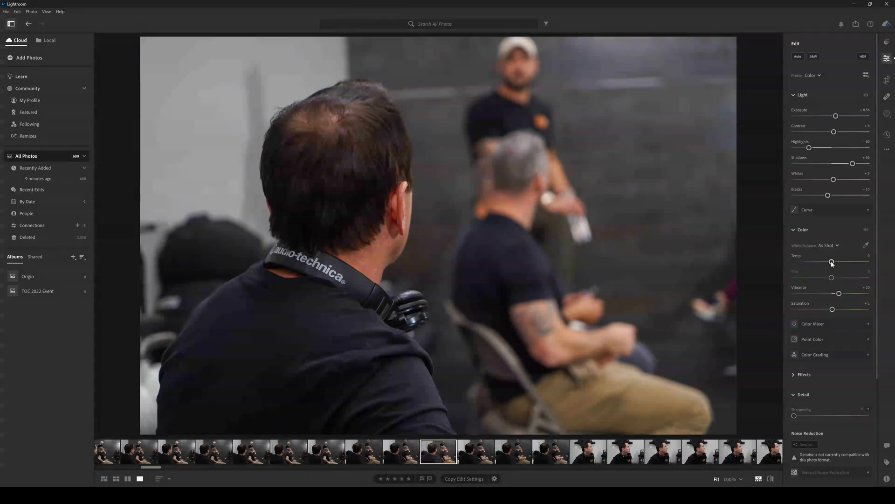
Step: Set the photo's color temperature to -4, tint to -7, vibrance to +18 and saturation to -2
{"action": "mouse_move", "coordinate": [832, 263]}
{"action": "left_mouse_down"}
{"action": "mouse_move", "coordinate": [840, 263]}
{"action": "mouse_move", "coordinate": [820, 264]}
{"action": "mouse_move", "coordinate": [830, 262]}
{"action": "mouse_move", "coordinate": [829, 279]}
{"action": "left_mouse_up"}
{"action": "left_click_drag", "start_coordinate": [839, 294], "coordinate": [831, 313]}
Step: Refine the photo's tones with contrast +16, highlights -26, shadows +11, whites +4 and blacks -14
{"action": "left_click_drag", "start_coordinate": [834, 132], "coordinate": [836, 165]}
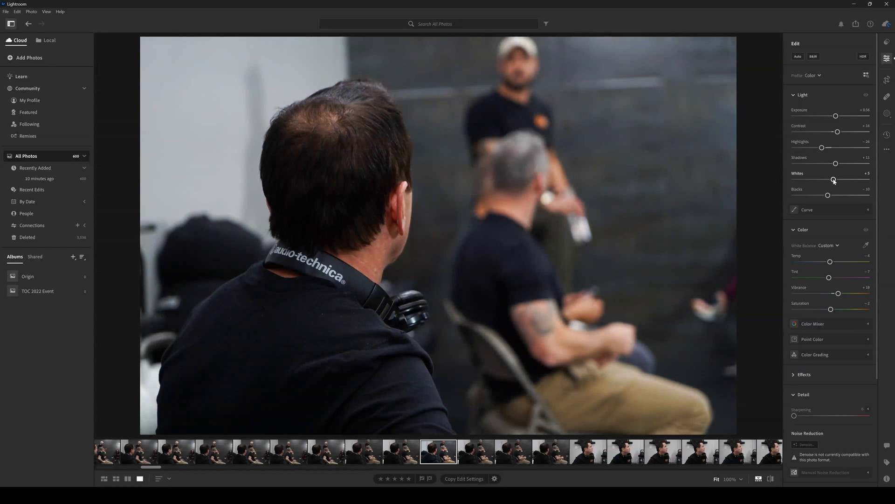
{"action": "left_click_drag", "start_coordinate": [834, 180], "coordinate": [819, 196]}
{"action": "left_click_drag", "start_coordinate": [820, 195], "coordinate": [826, 196]}
Step: Look over the full set of edit controls, including the Detail, Optics and Lens Blur sections
{"action": "mouse_move", "coordinate": [877, 223]}
{"action": "left_mouse_down"}
{"action": "mouse_move", "coordinate": [876, 344]}
{"action": "mouse_move", "coordinate": [876, 221]}
{"action": "left_mouse_up"}
{"action": "scroll", "coordinate": [877, 272], "scroll_direction": "down", "scroll_amount": 2}
{"action": "scroll", "coordinate": [877, 272], "scroll_direction": "down", "scroll_amount": 2}
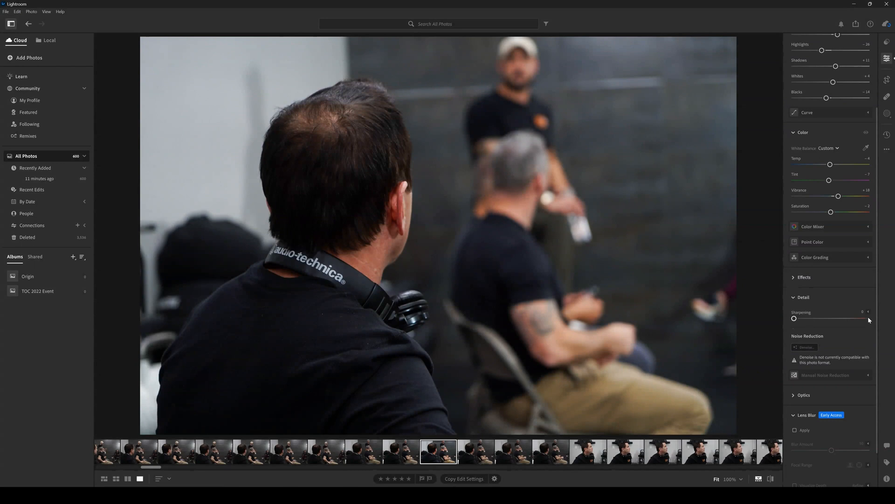
{"action": "scroll", "coordinate": [878, 309], "scroll_direction": "up", "scroll_amount": 3}
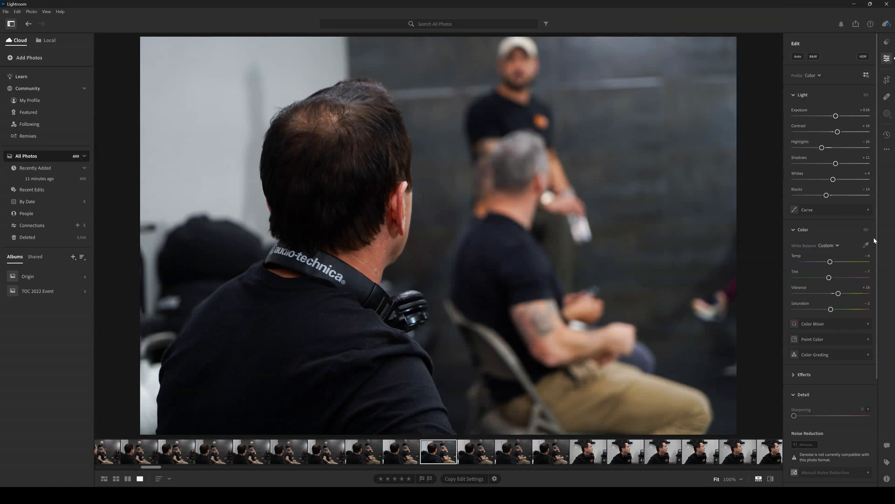
{"action": "left_click_drag", "start_coordinate": [877, 241], "coordinate": [877, 326]}
{"action": "scroll", "coordinate": [878, 327], "scroll_direction": "up", "scroll_amount": 3}
{"action": "mouse_move", "coordinate": [877, 220]}
{"action": "left_mouse_down"}
{"action": "mouse_move", "coordinate": [877, 290]}
{"action": "mouse_move", "coordinate": [876, 233]}
{"action": "left_mouse_up"}
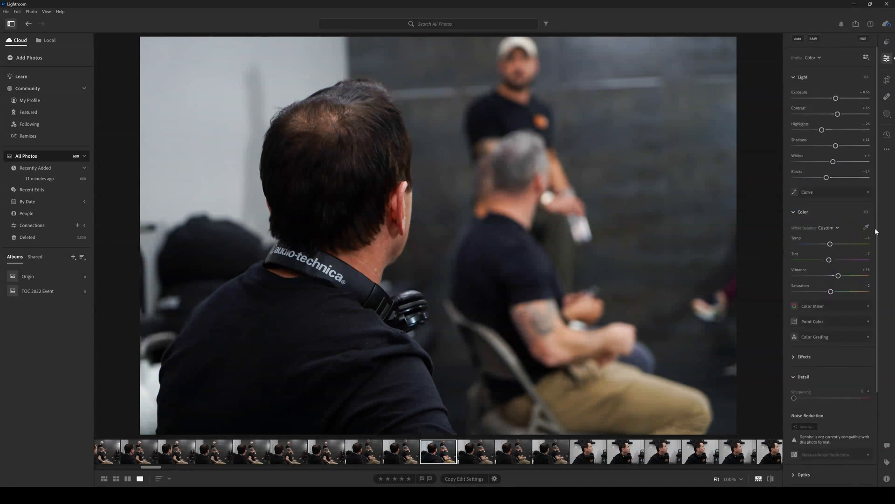